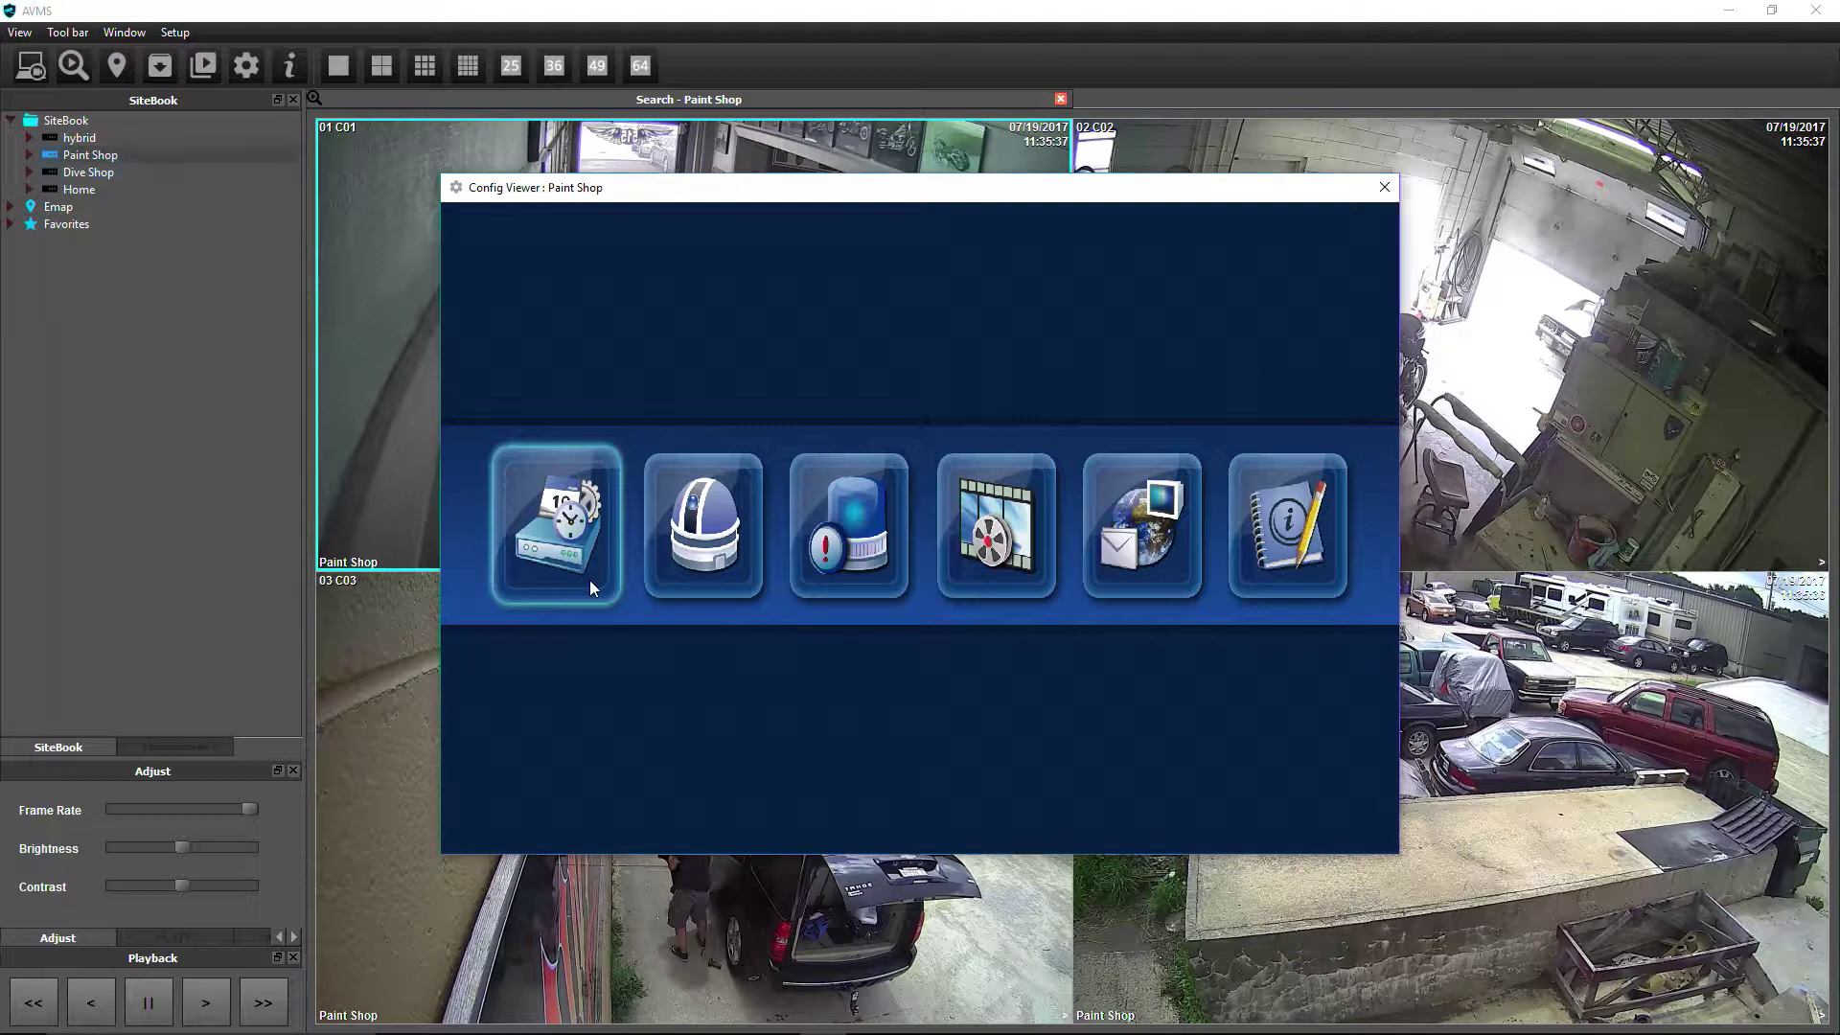
Dismiss the Paint Shop Config Viewer to get back to the four Paint Shop camera feeds
click(580, 574)
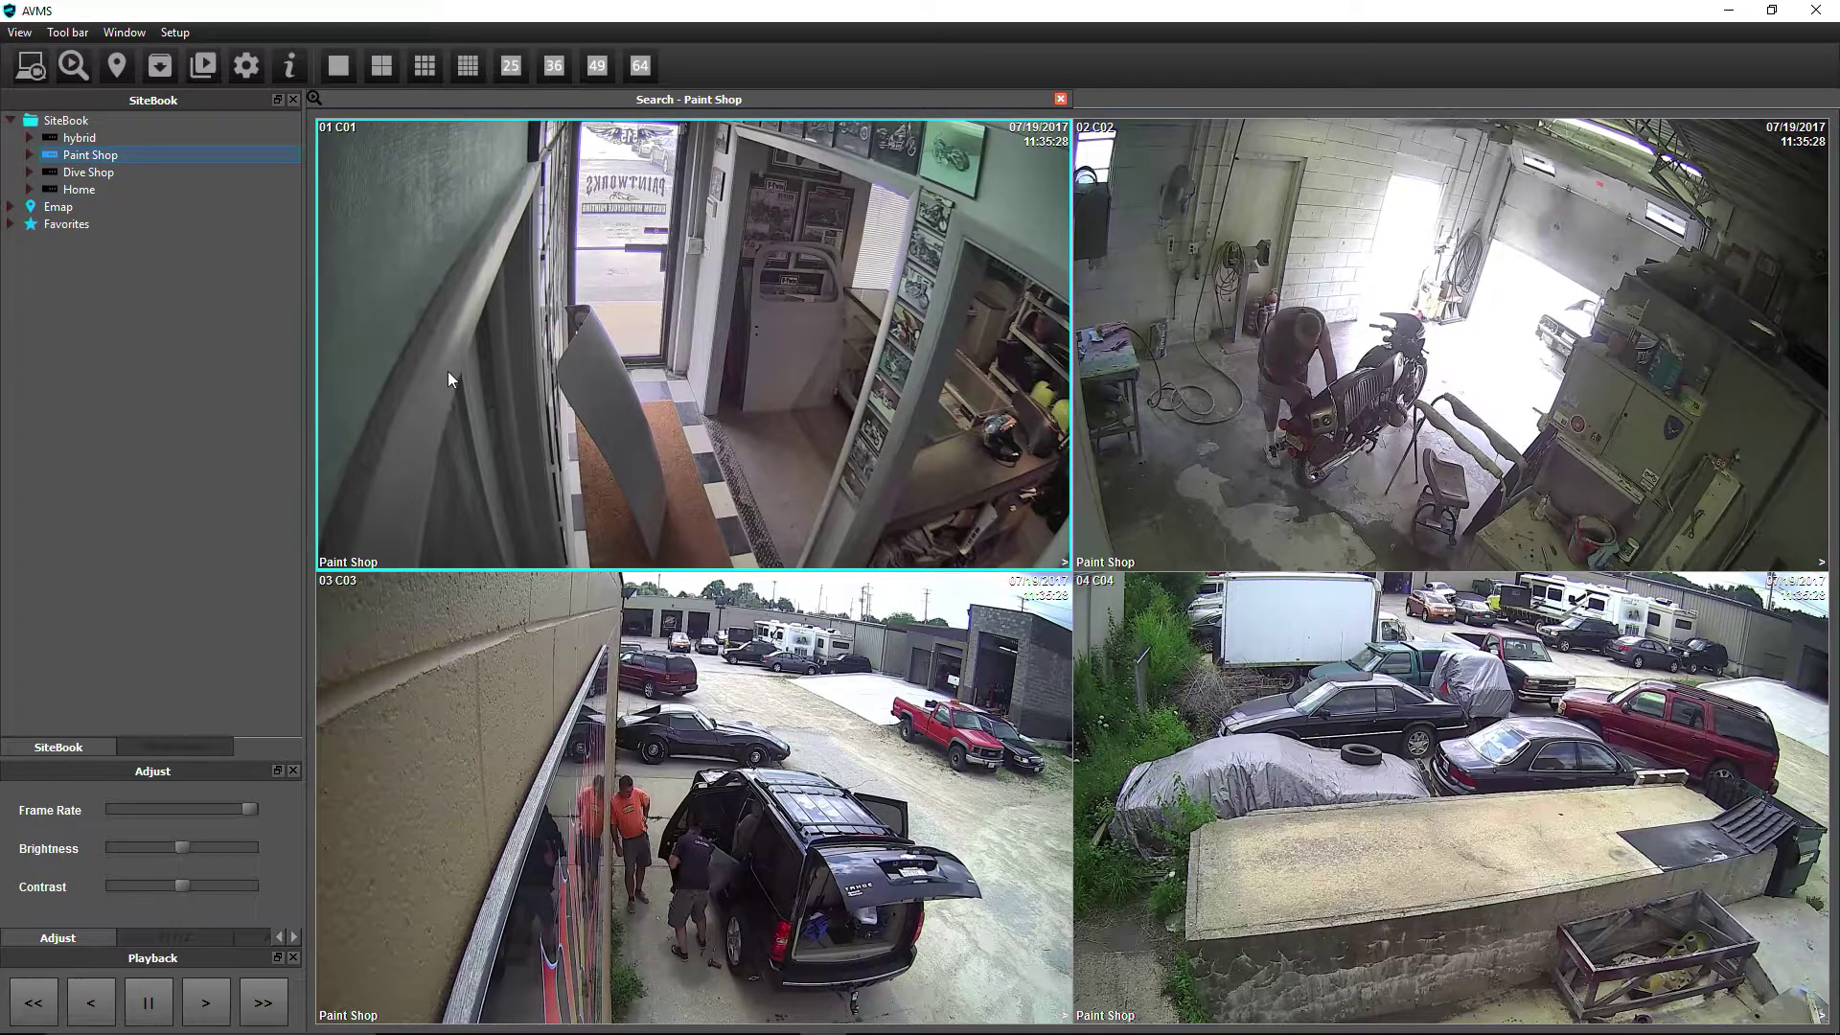
Launch the Config Viewer and drag Paint Shop from the SiteBook to load its six setup categories
click(19, 32)
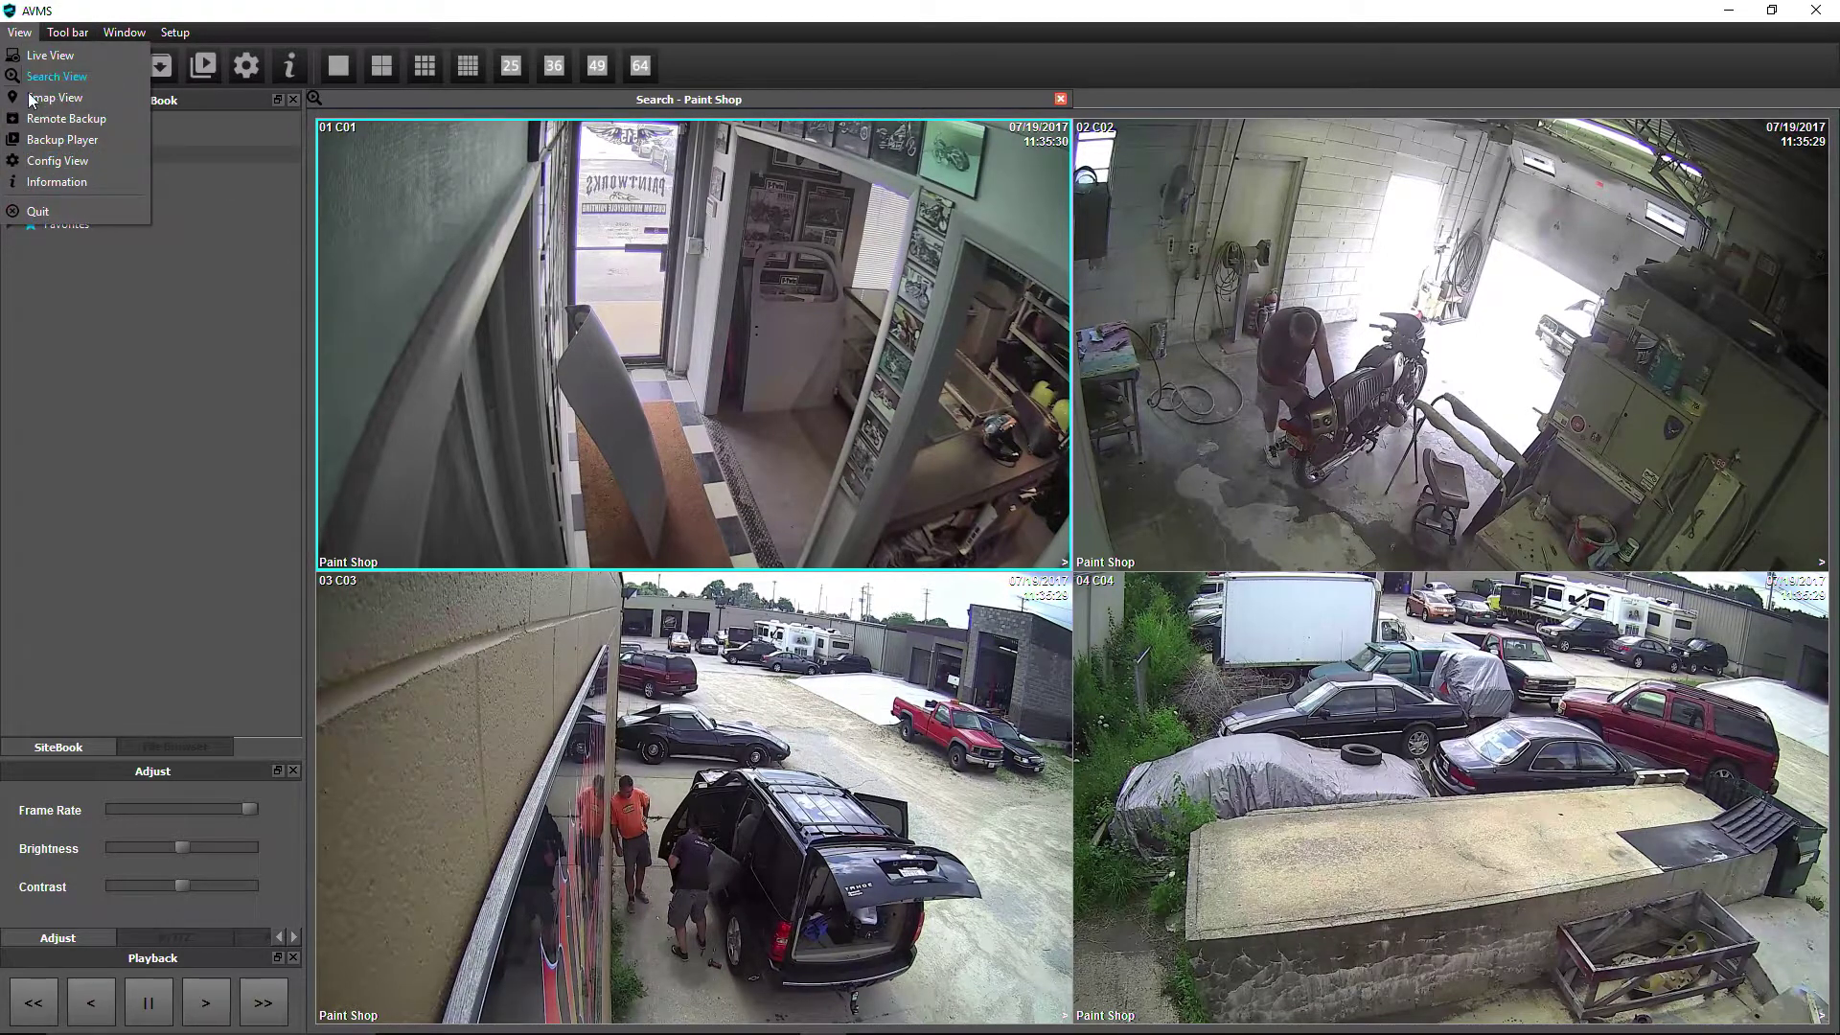
click(130, 127)
click(246, 71)
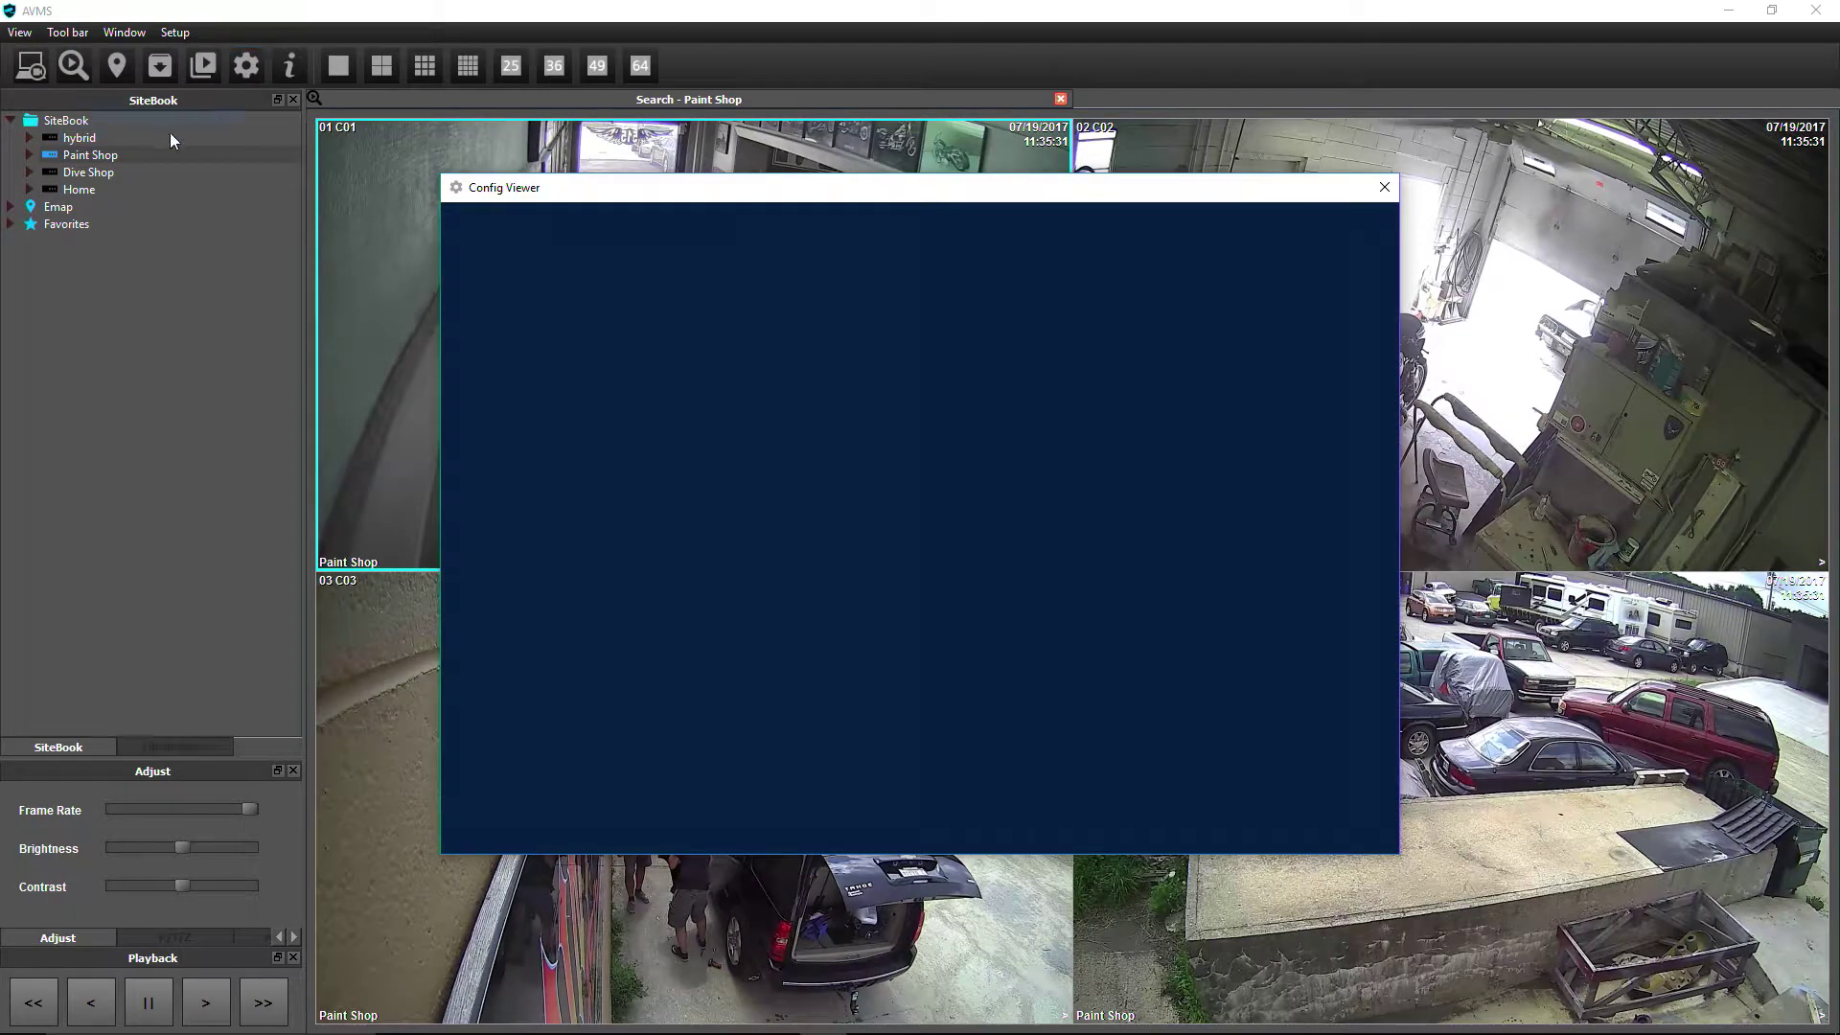
click(104, 162)
drag(104, 165, 546, 698)
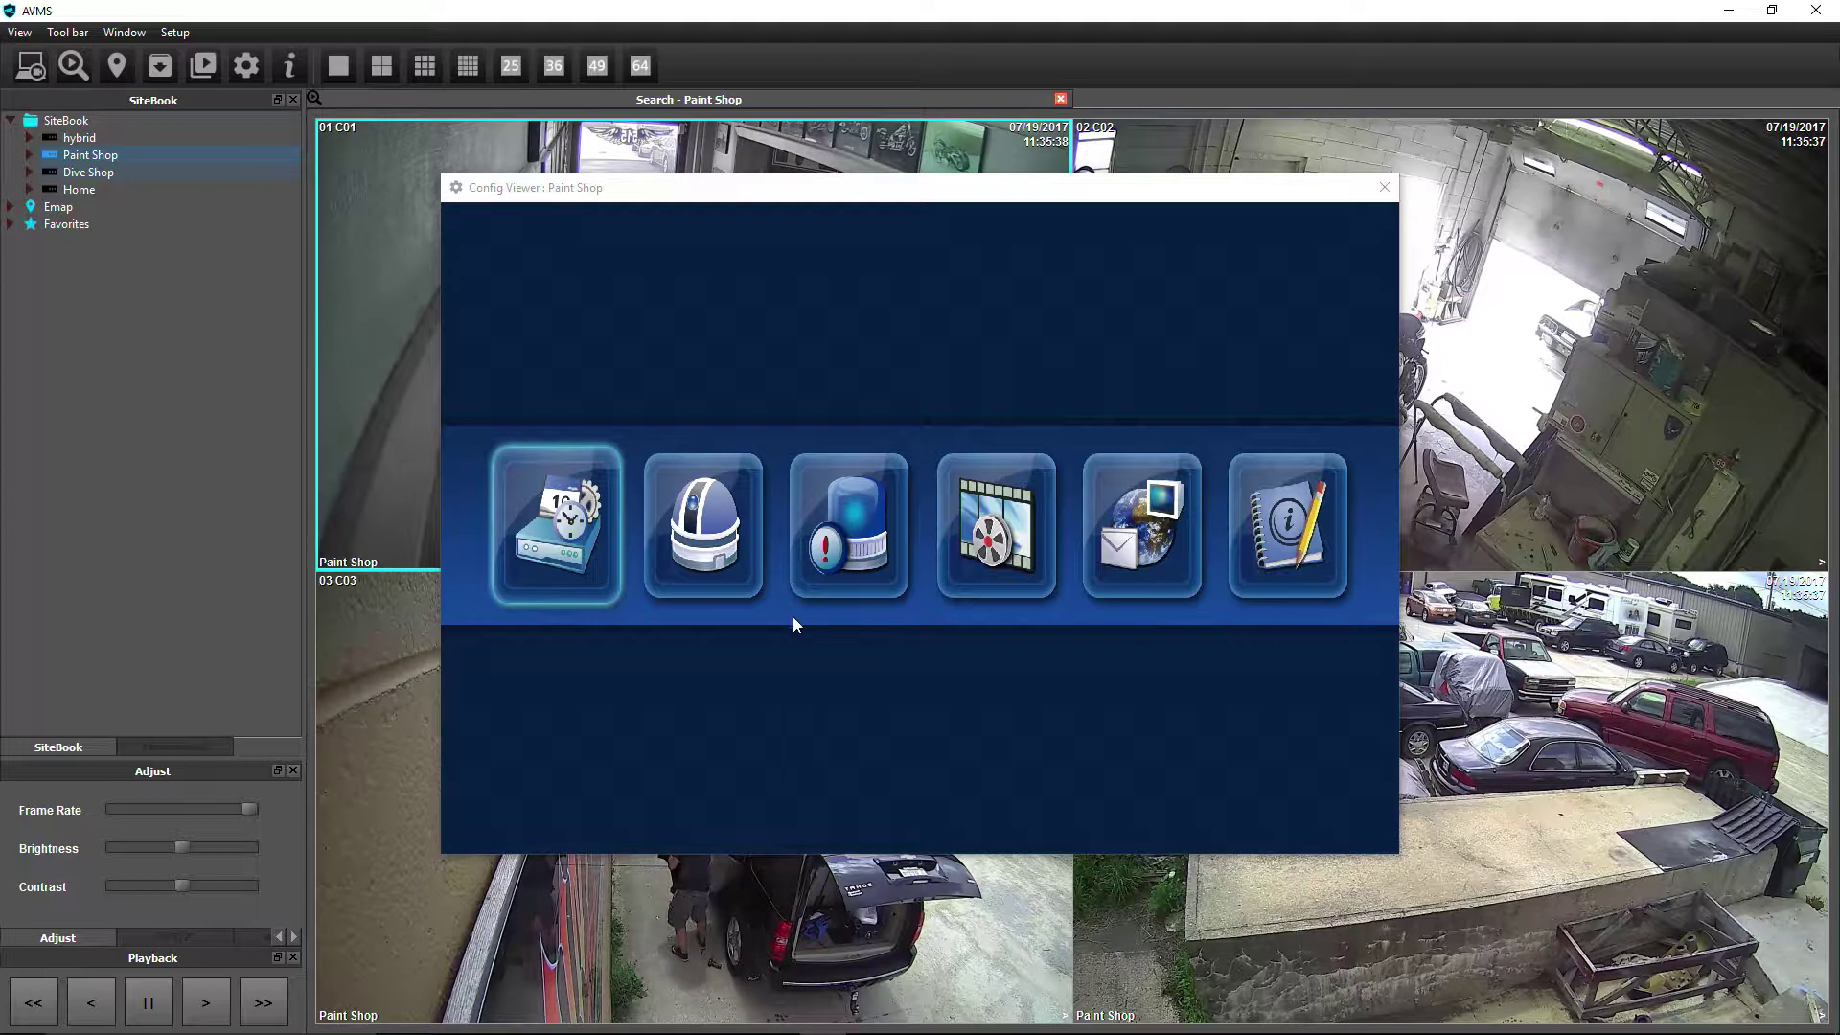
click(581, 575)
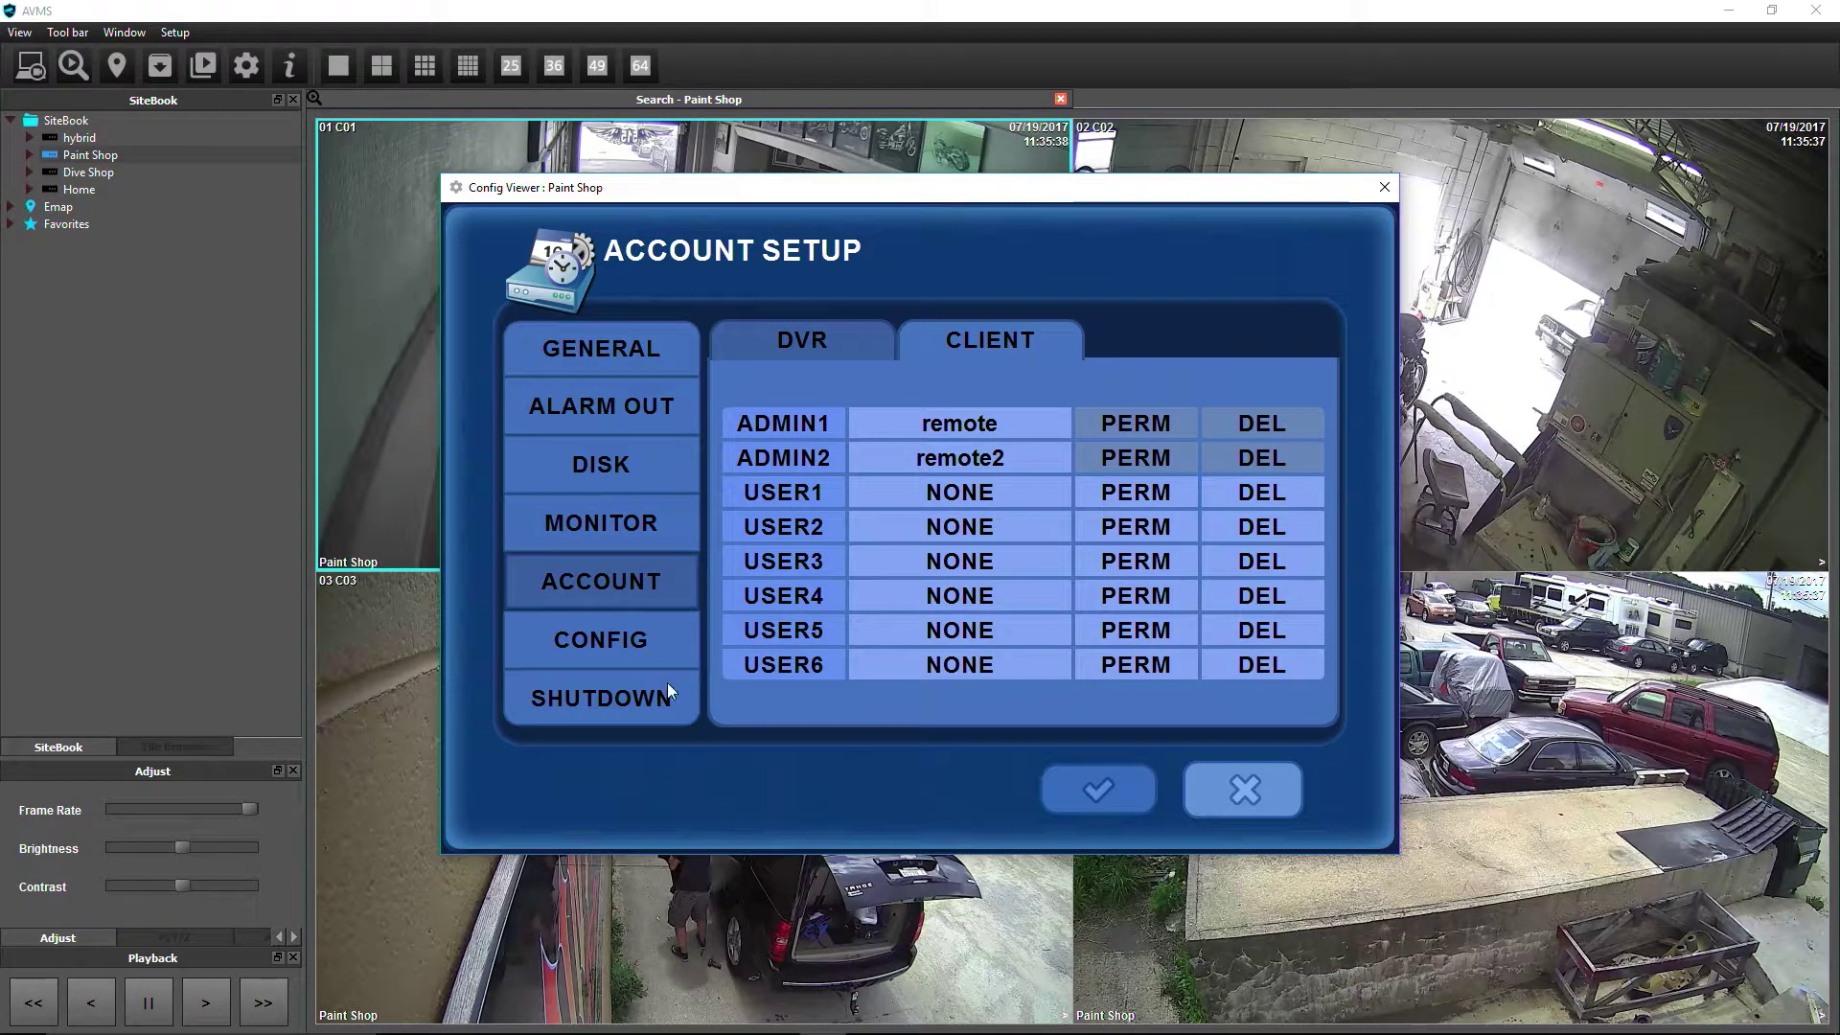
click(645, 696)
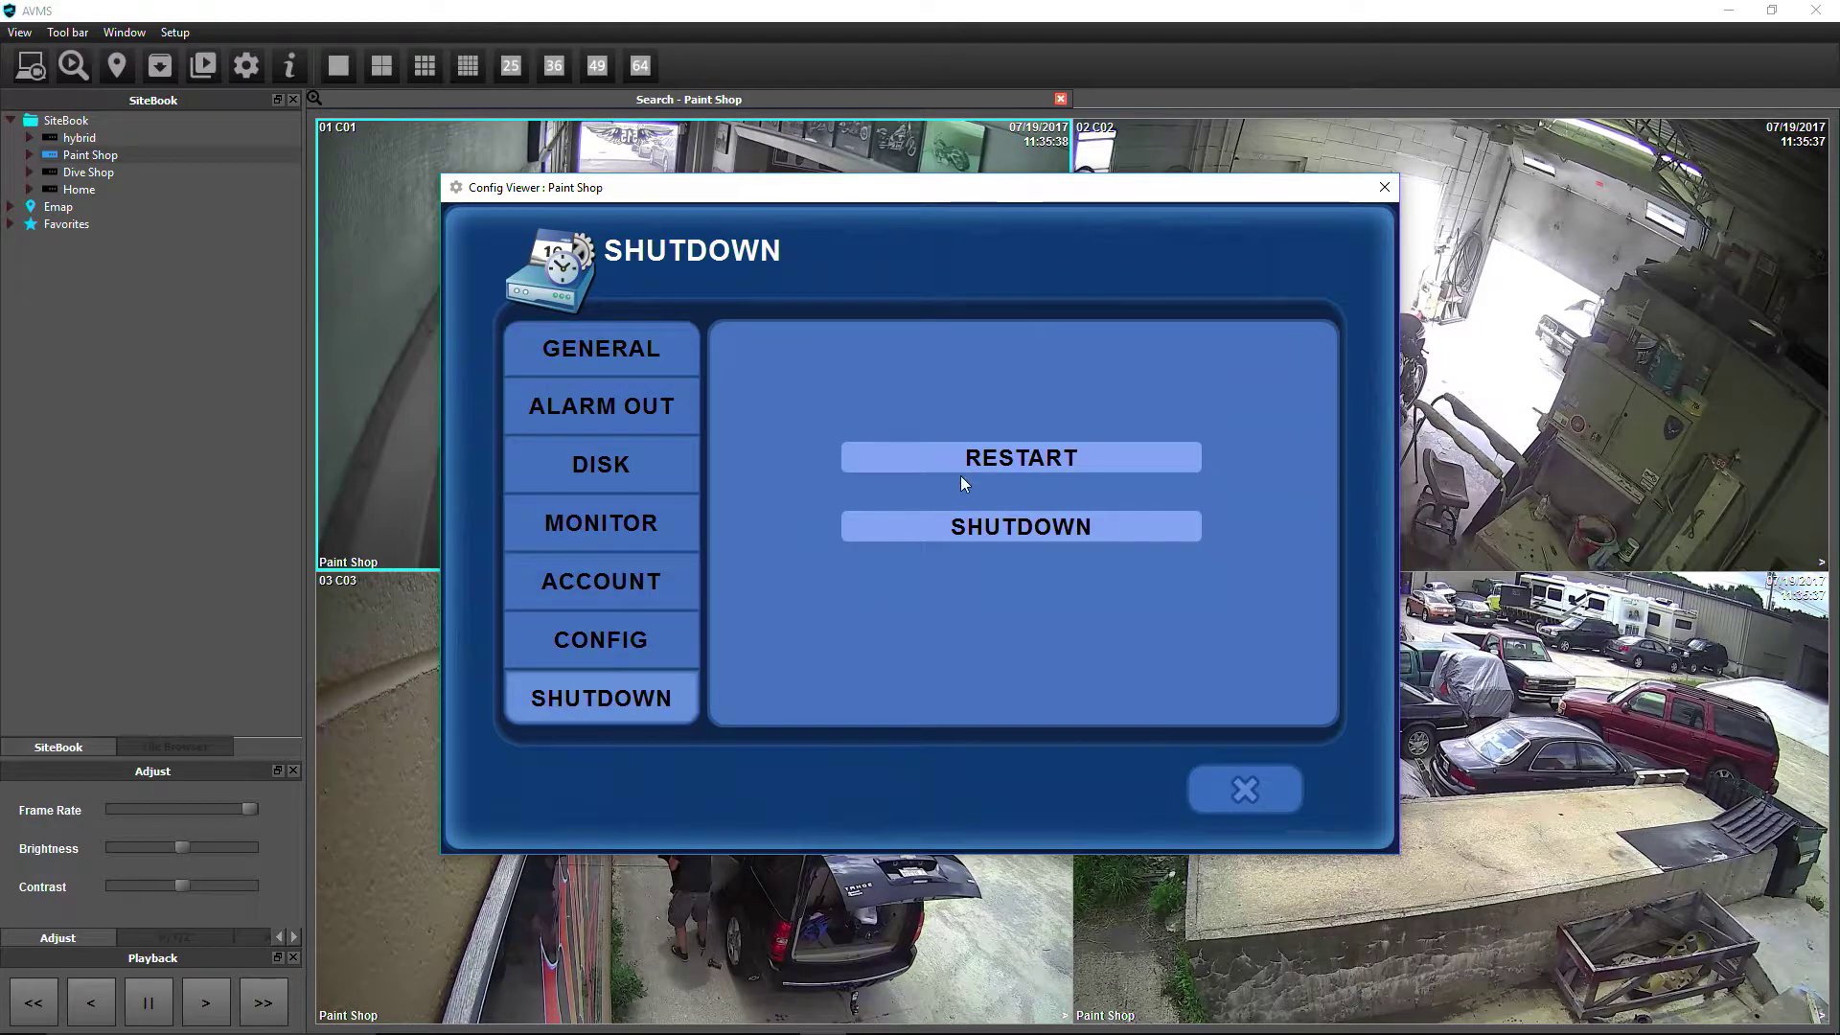
click(1244, 793)
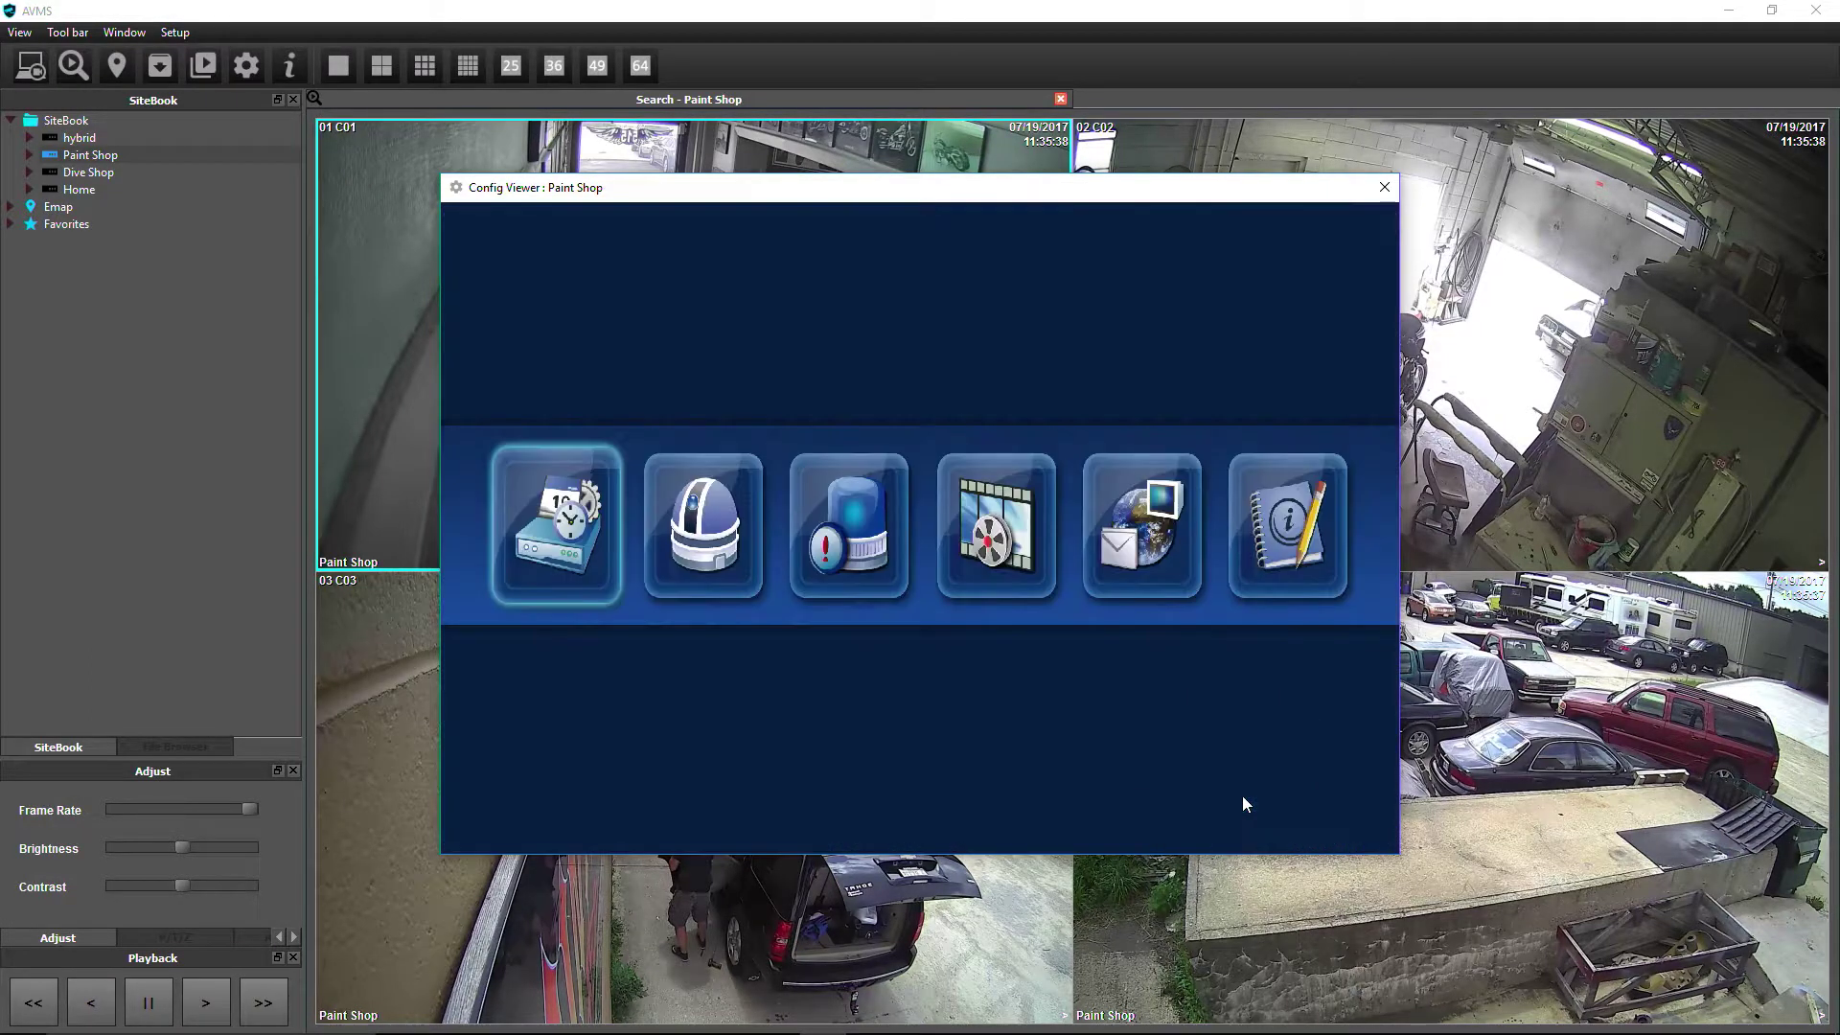
click(726, 562)
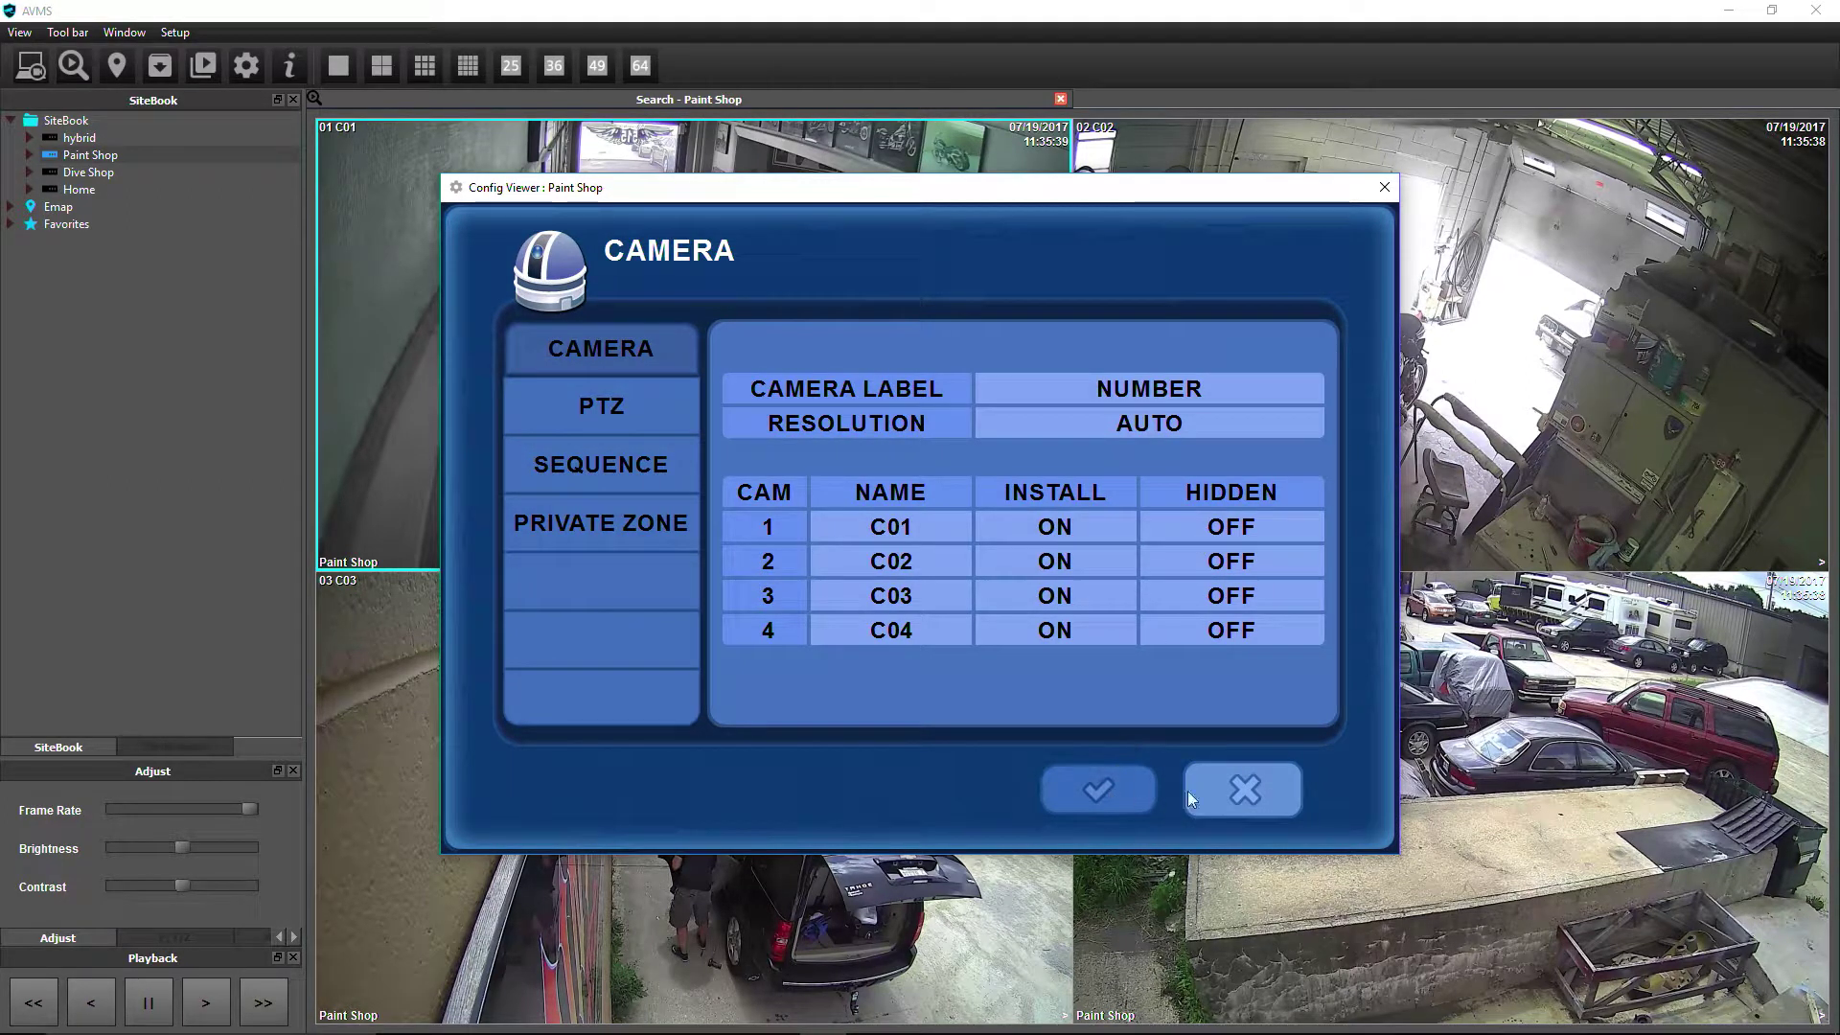
click(1222, 791)
click(867, 569)
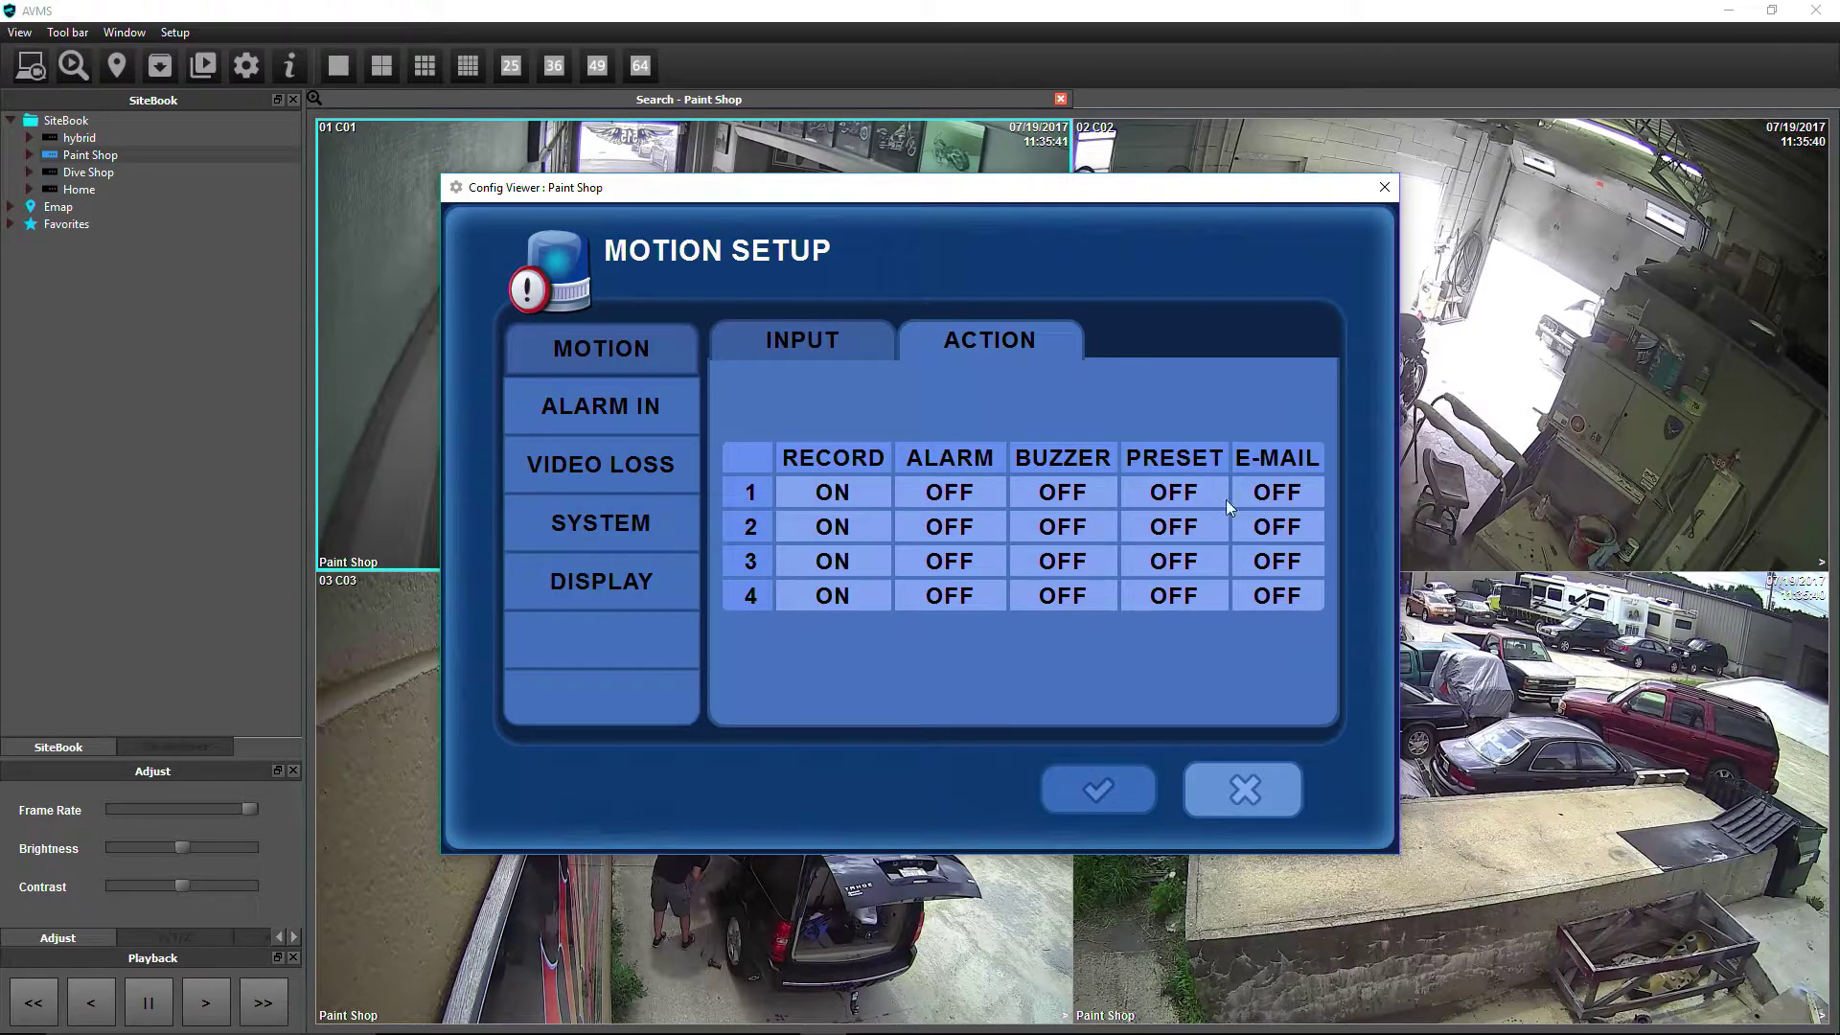
click(1238, 807)
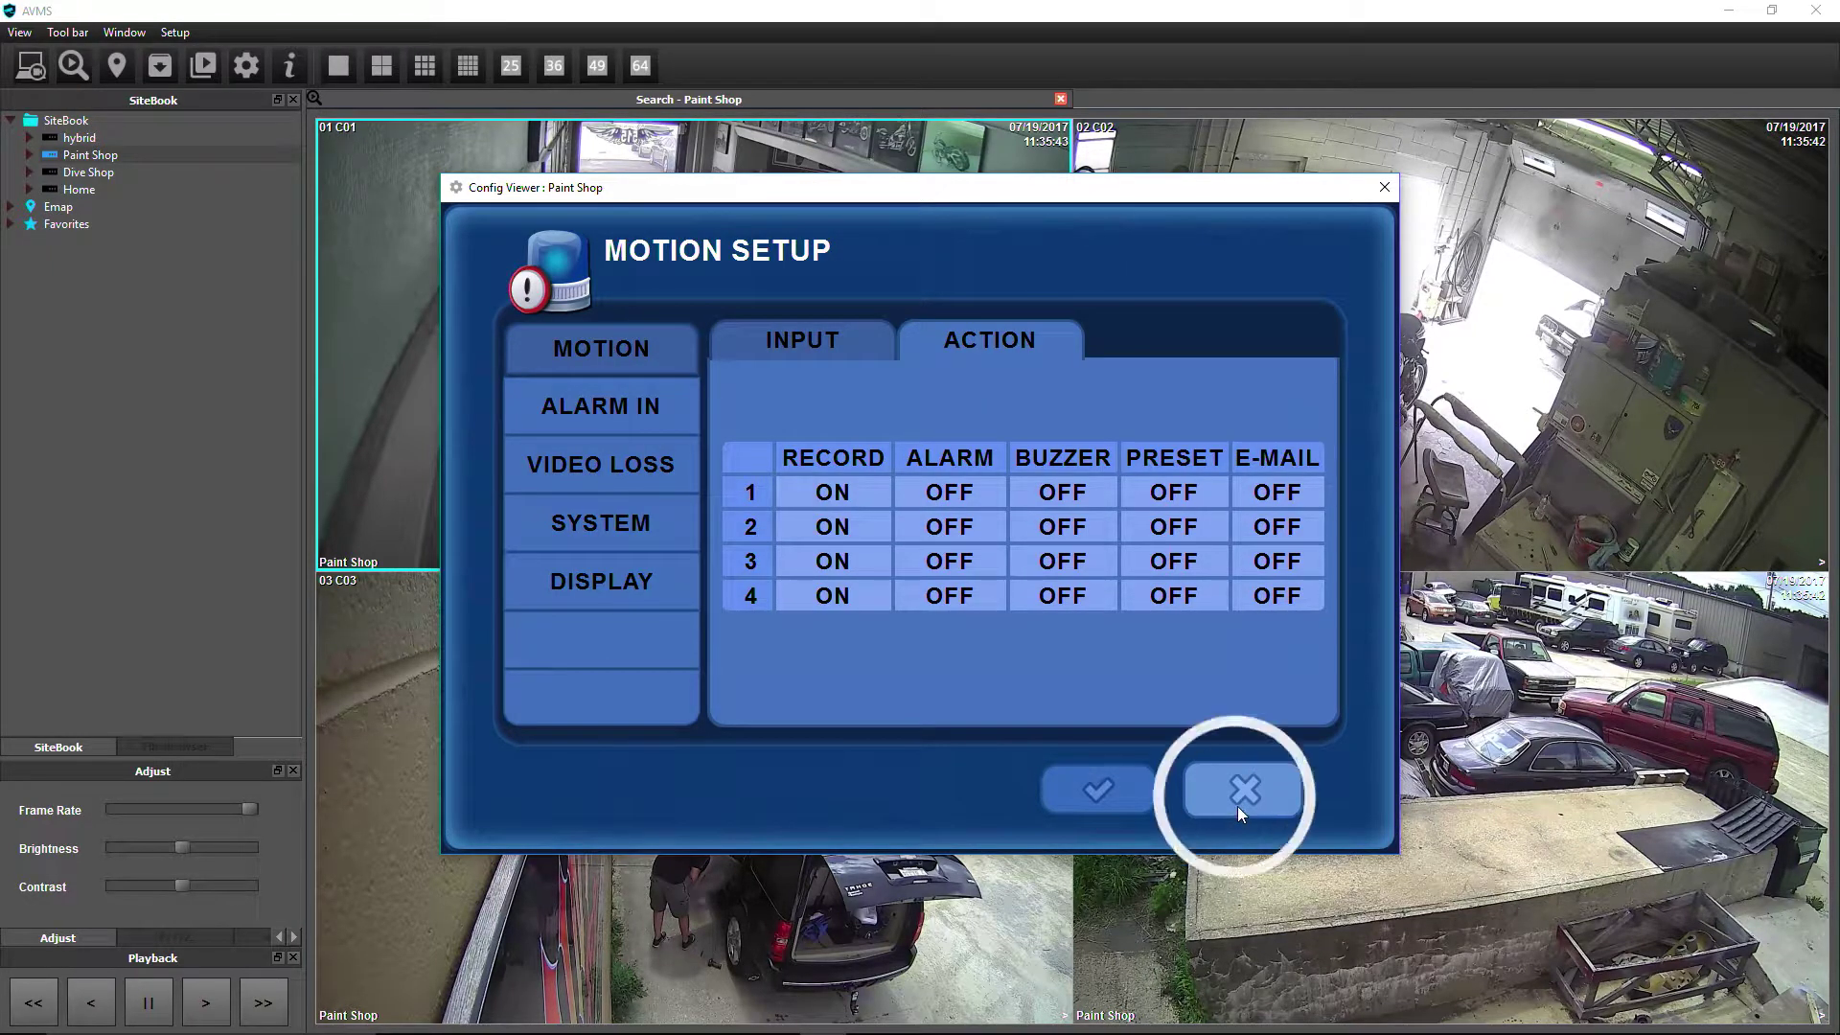
click(1022, 554)
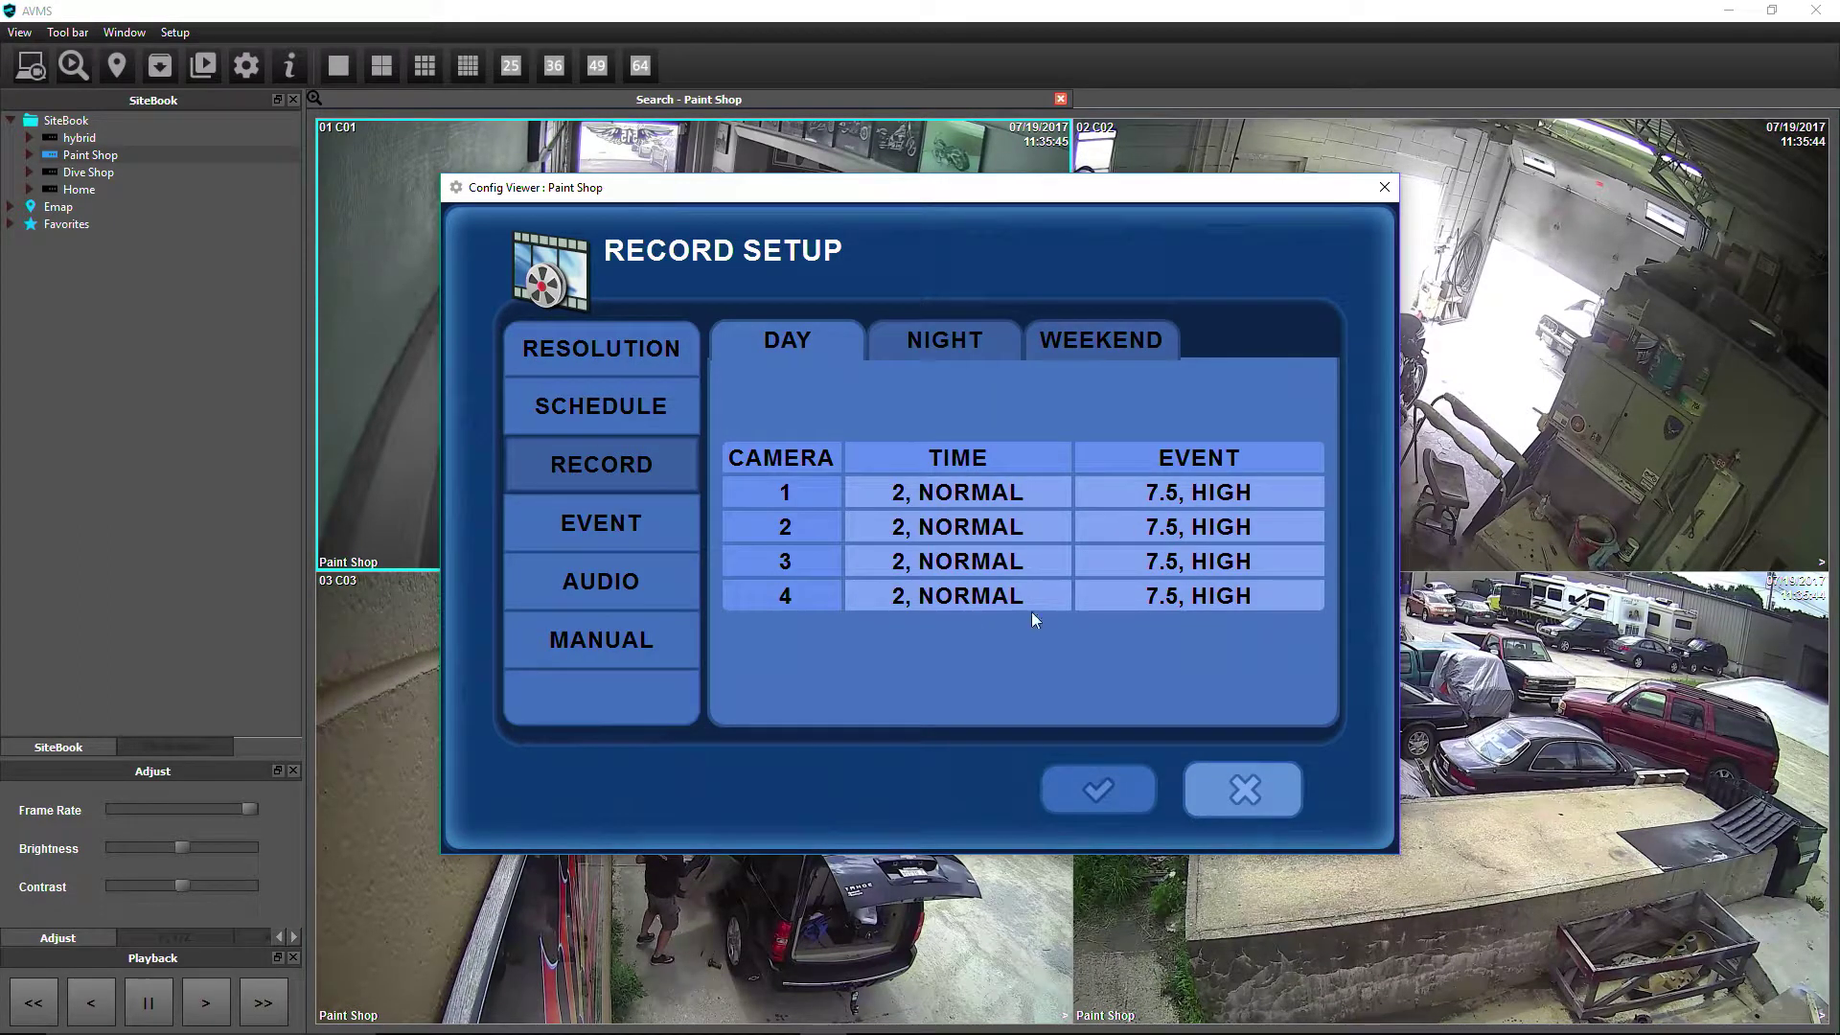
click(1222, 792)
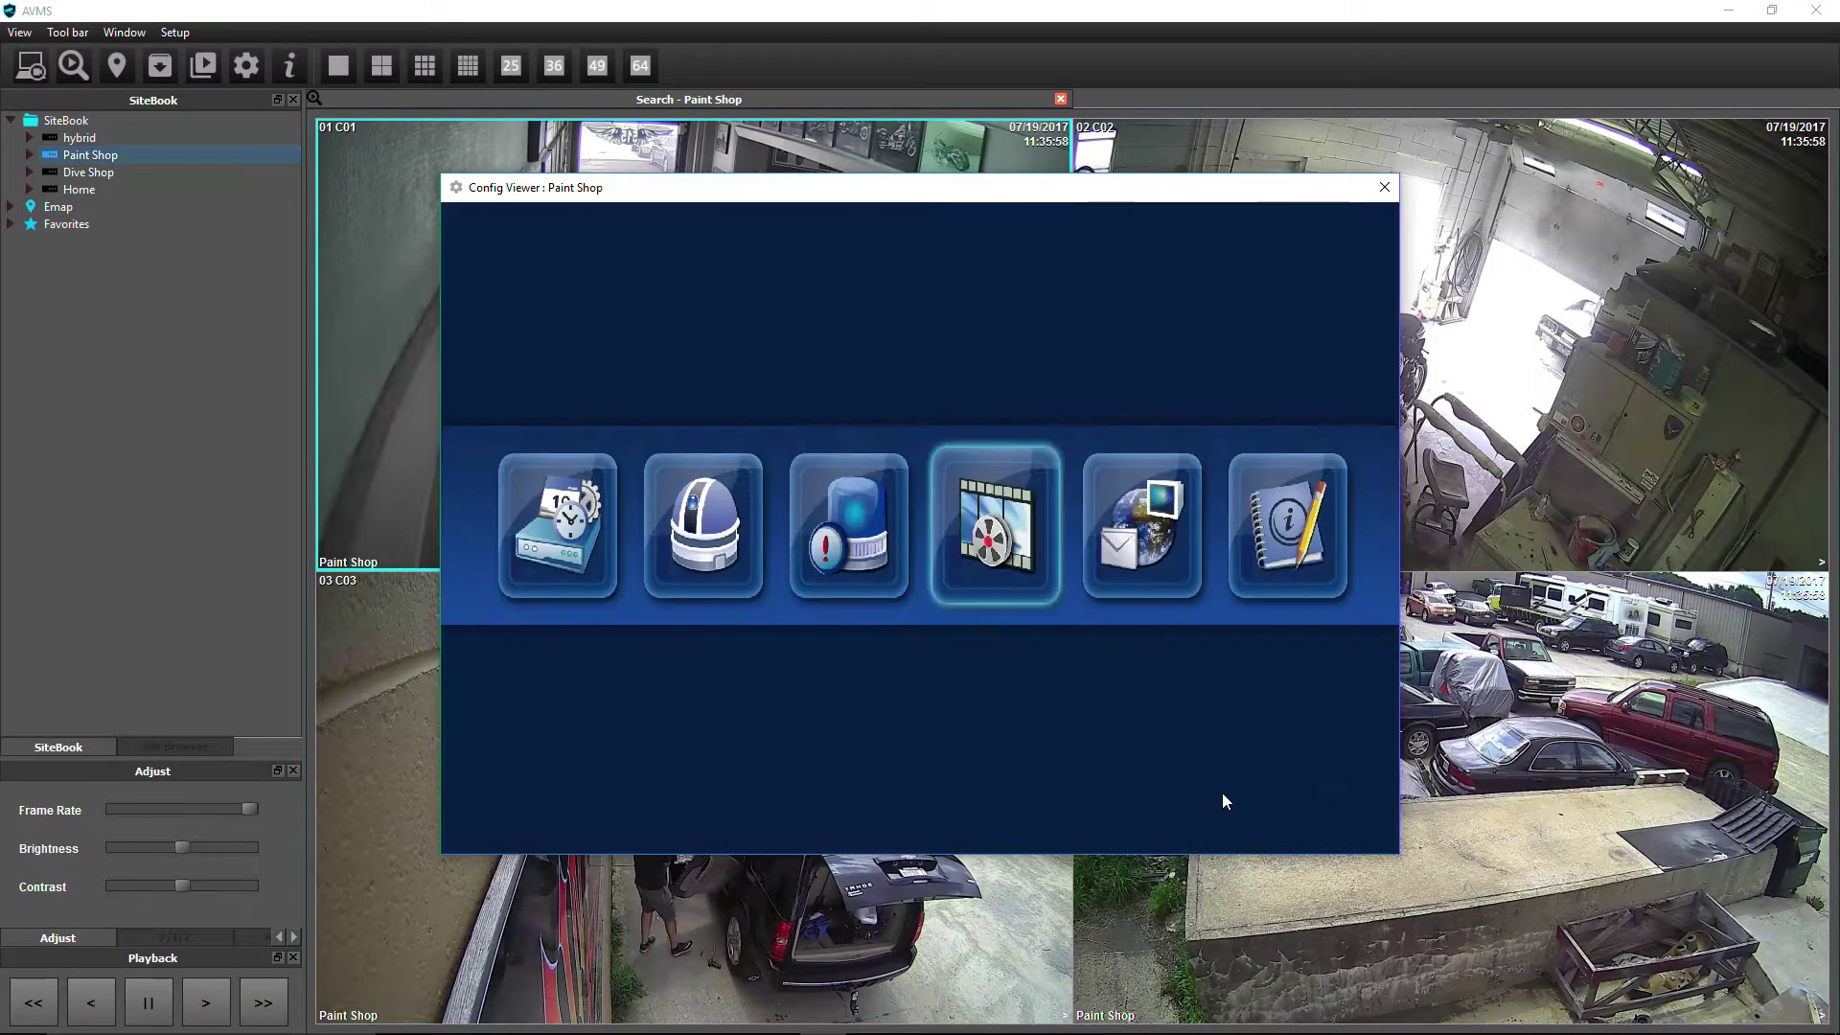
click(1152, 559)
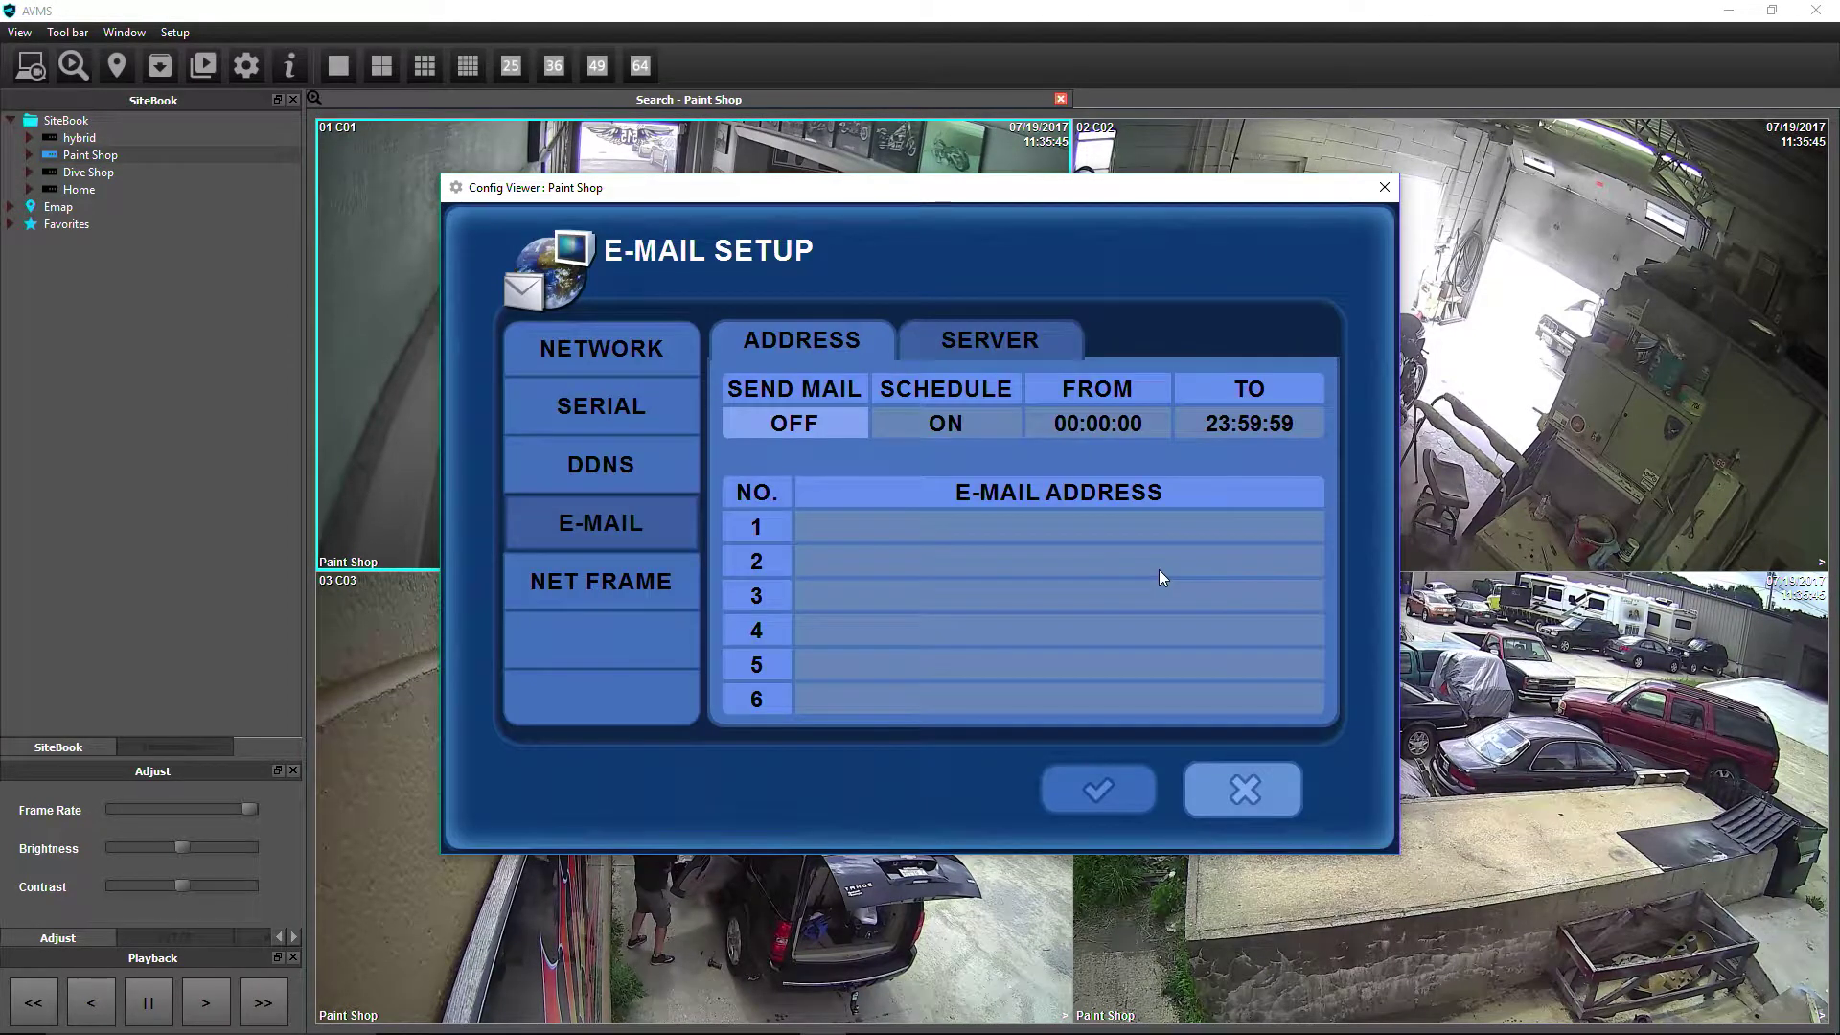
click(822, 430)
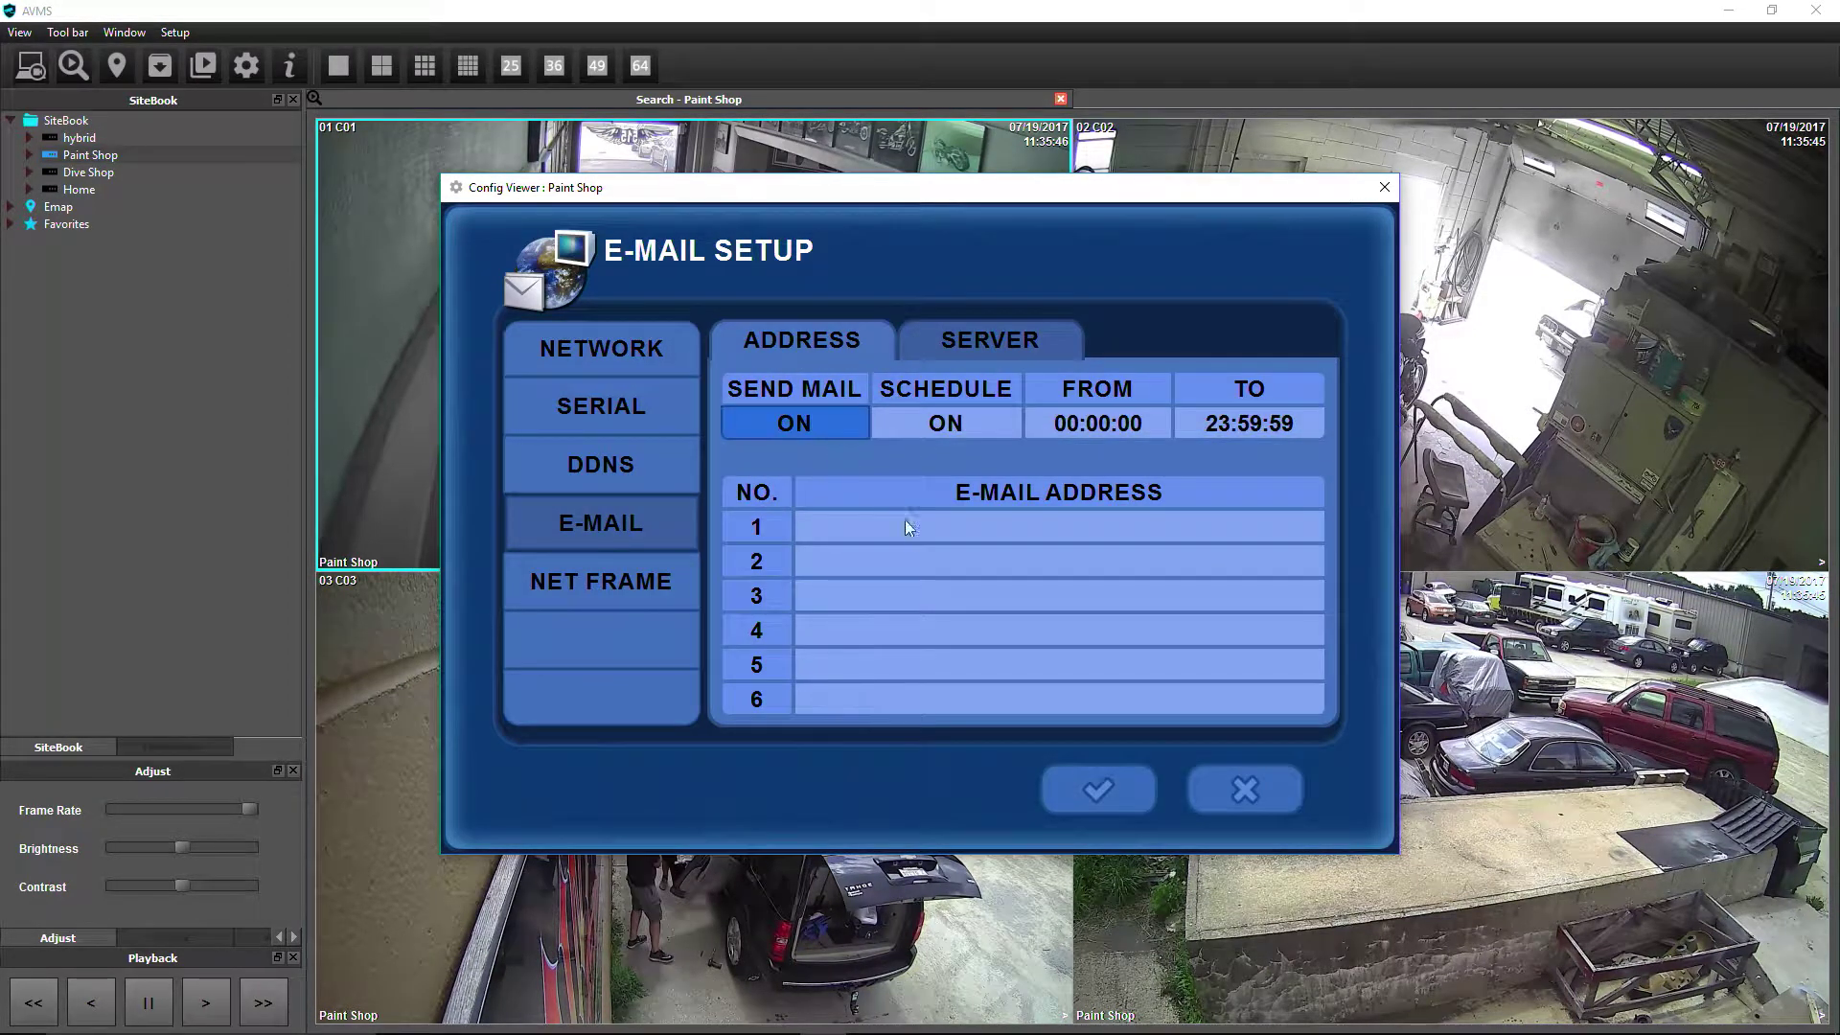
click(1226, 790)
click(1281, 565)
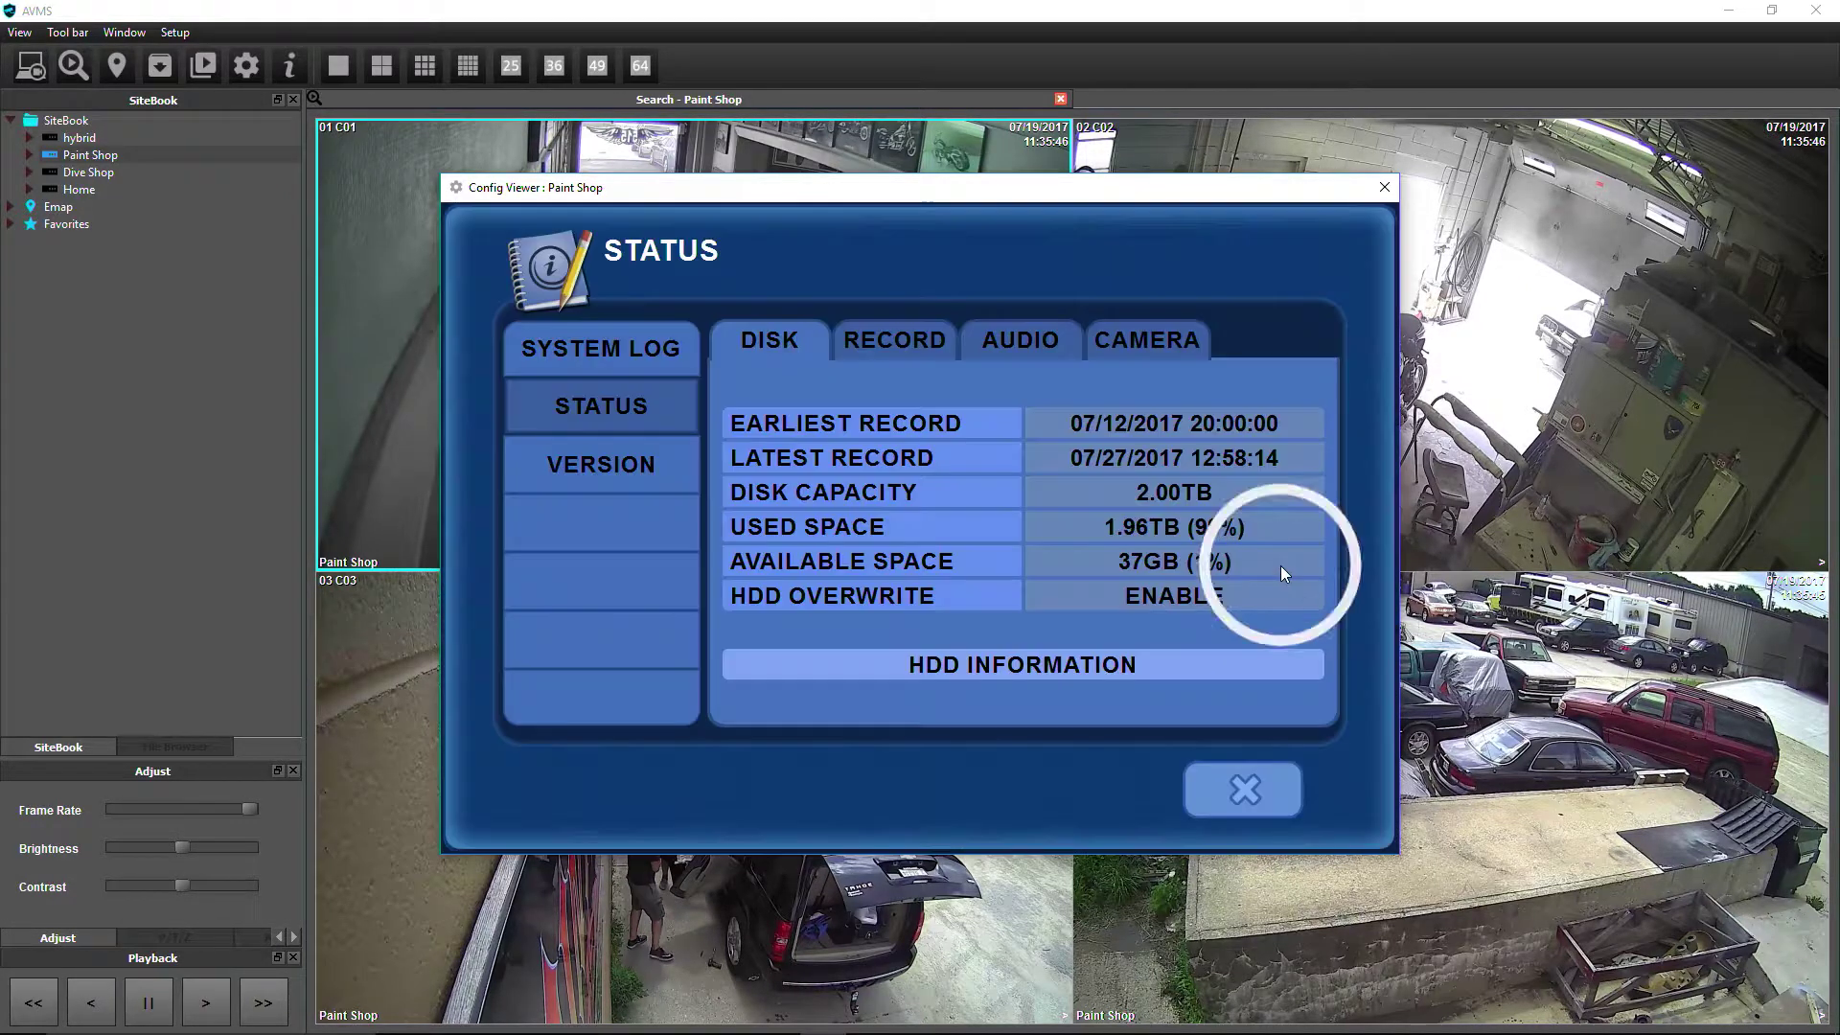
click(642, 361)
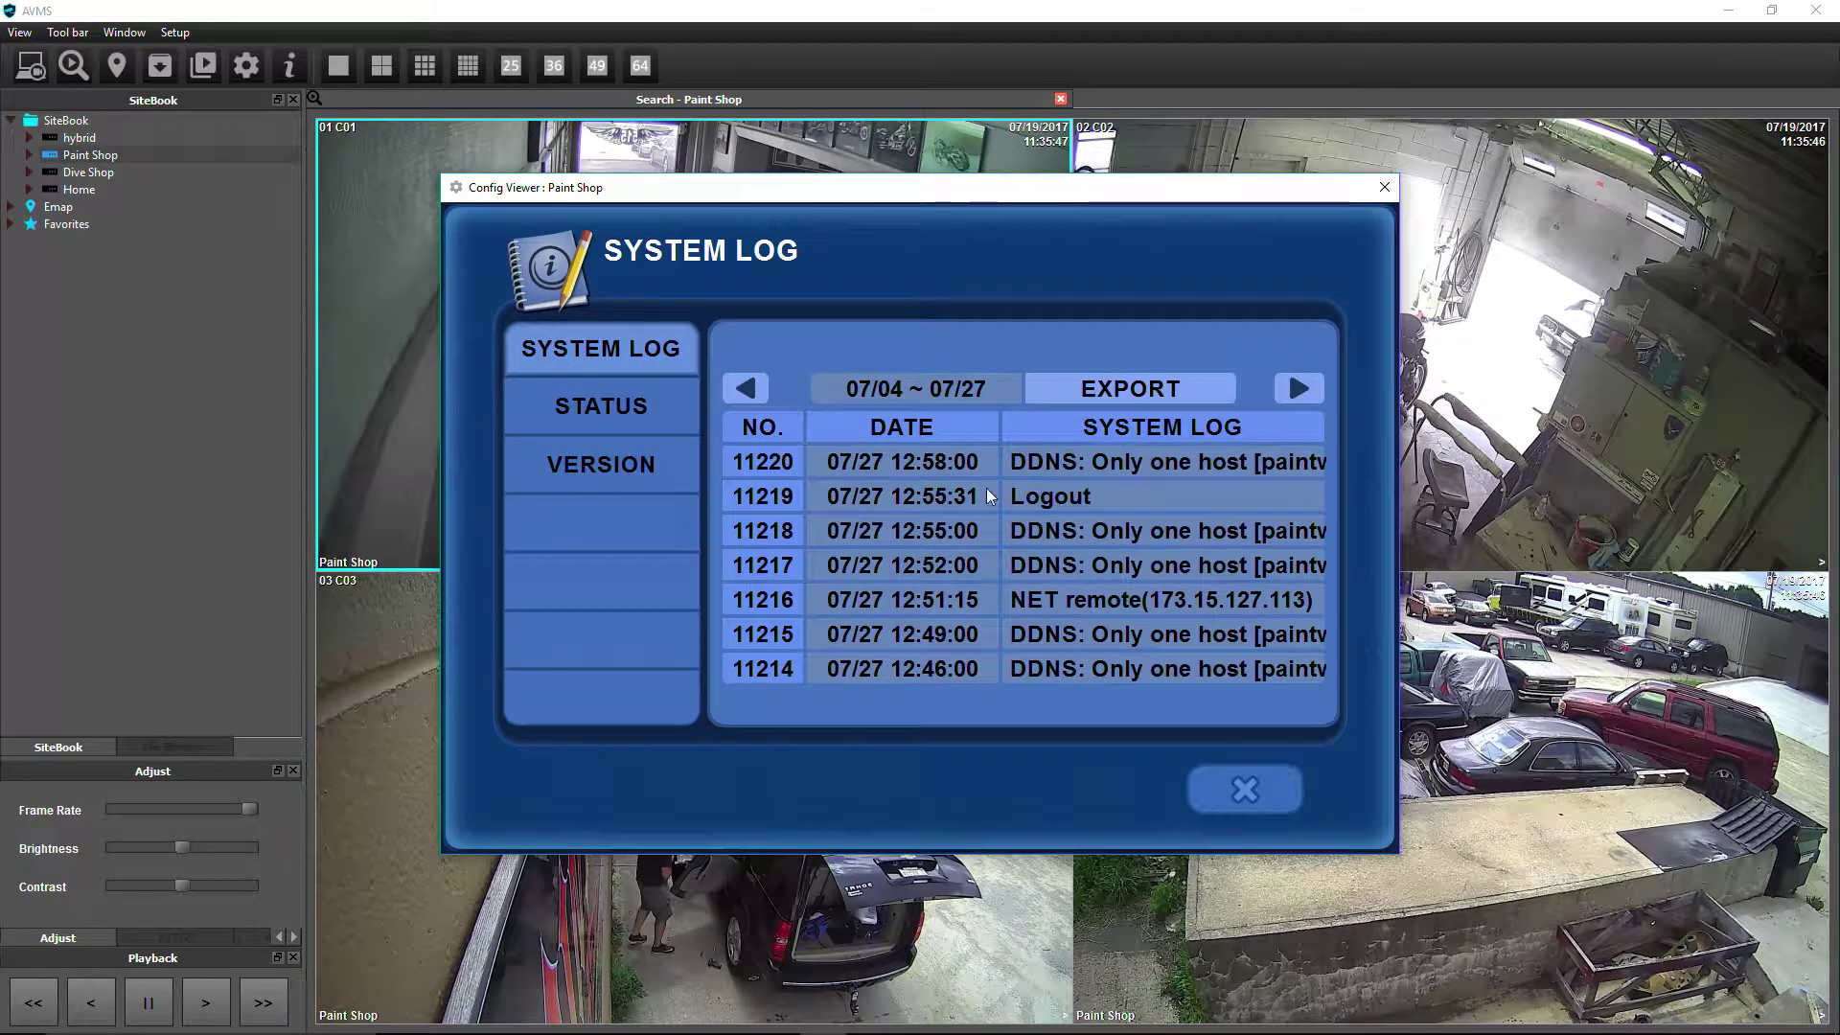
click(1244, 793)
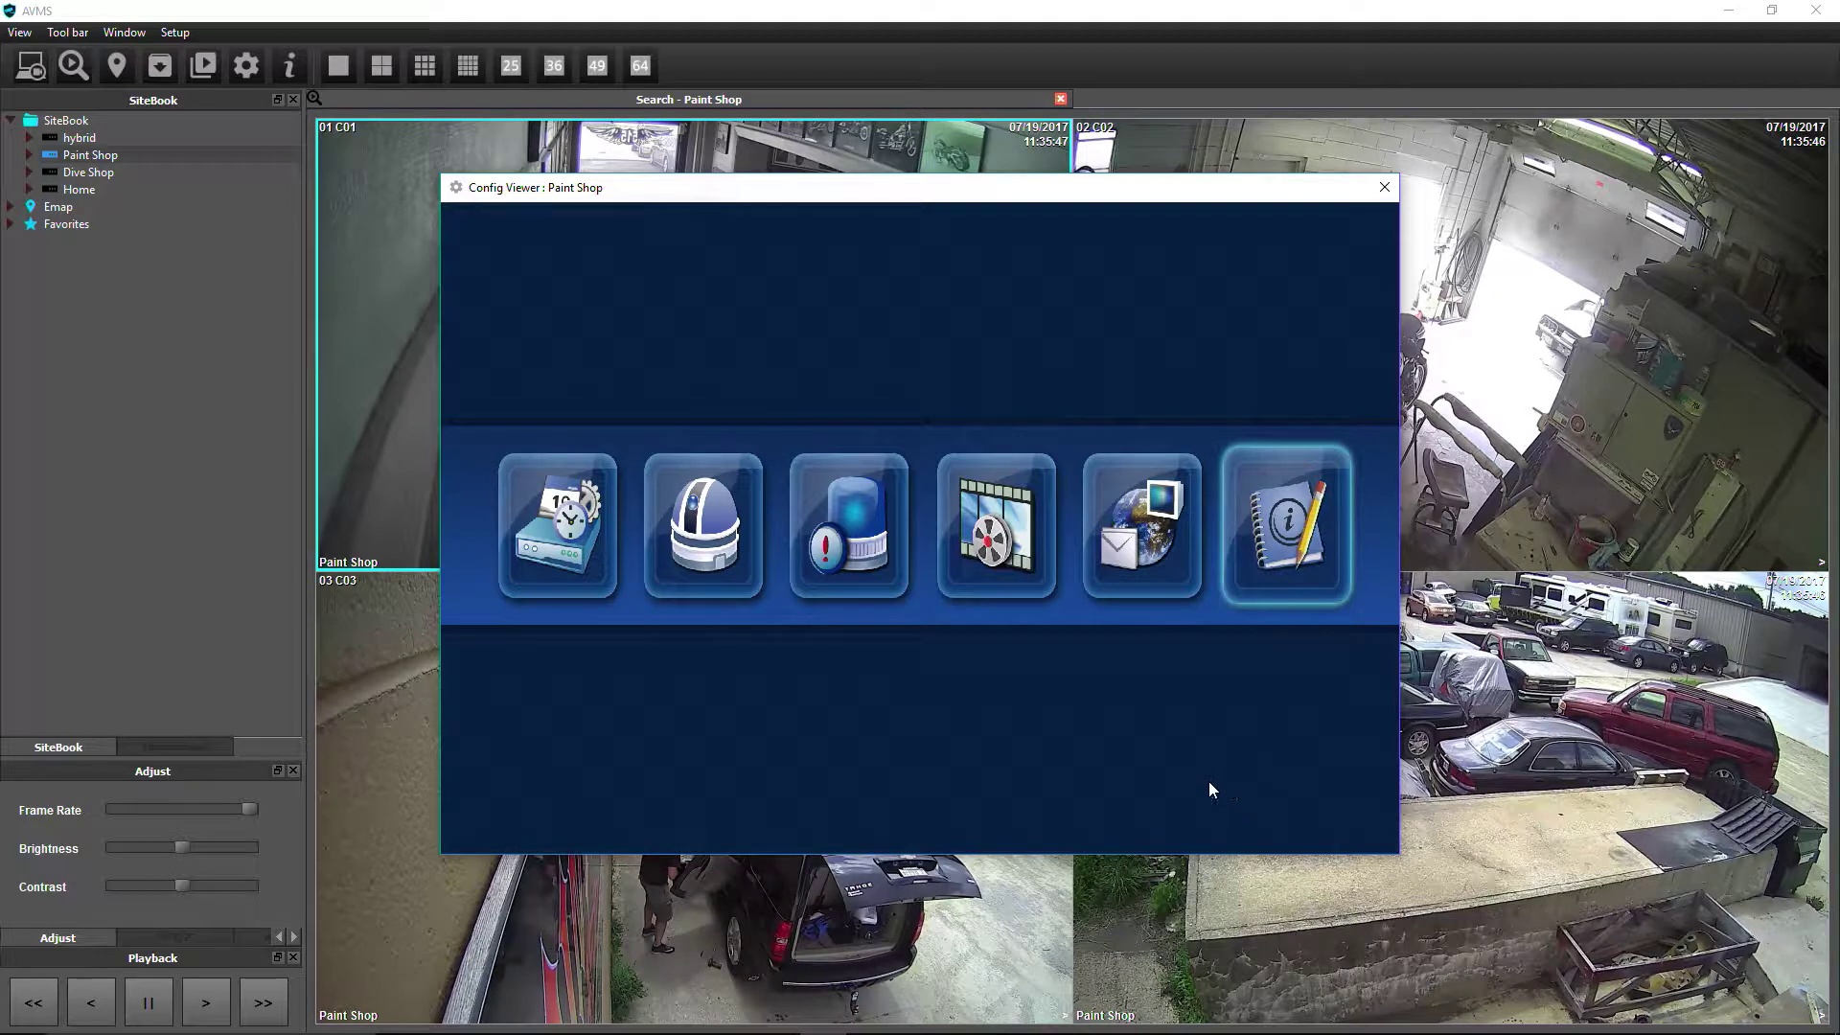
Close the Paint Shop Config Viewer using the red X in its title bar
click(1385, 187)
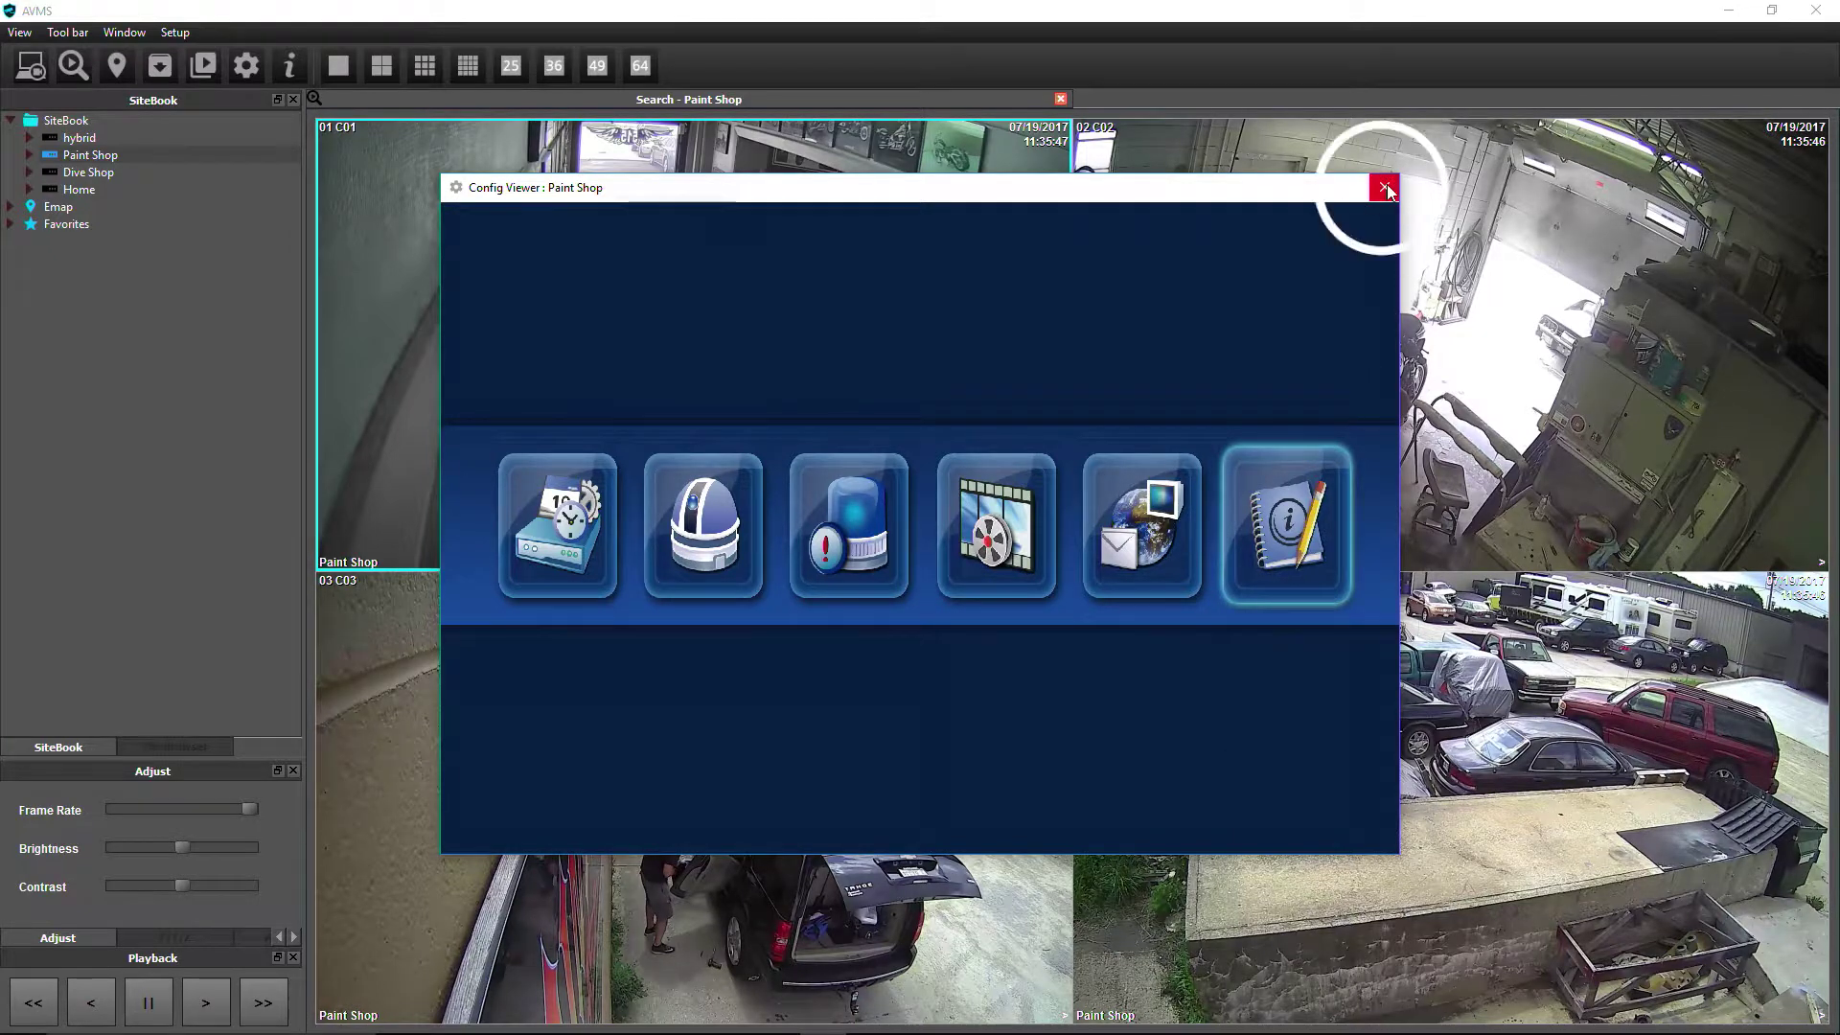